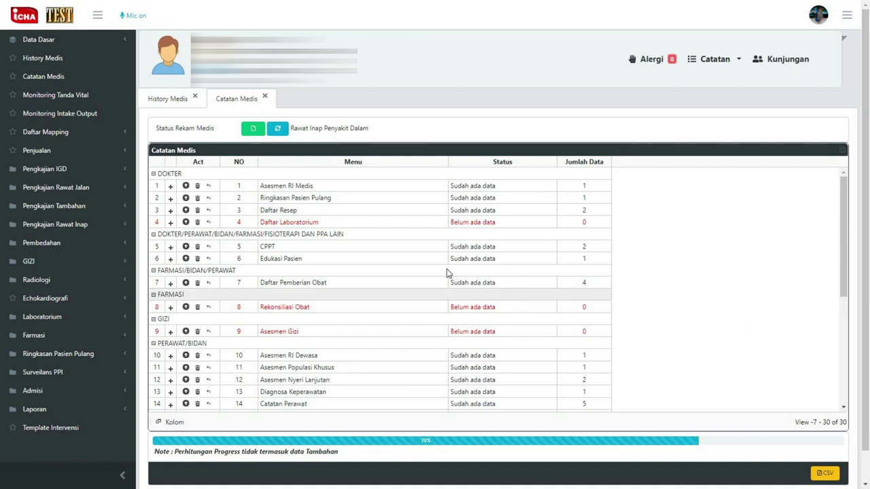
# Open Pemantauan EWS under Pengkajian Tambahan and start a new EWS monitoring entry for the patient.
pyautogui.scroll(-1, 385, 265)
pyautogui.scroll(-2, 385, 265)
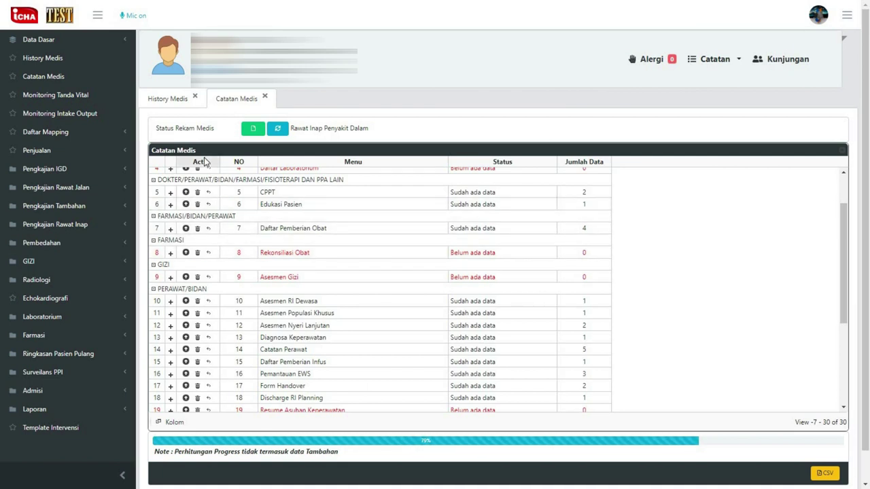
pyautogui.click(120, 188)
pyautogui.click(57, 206)
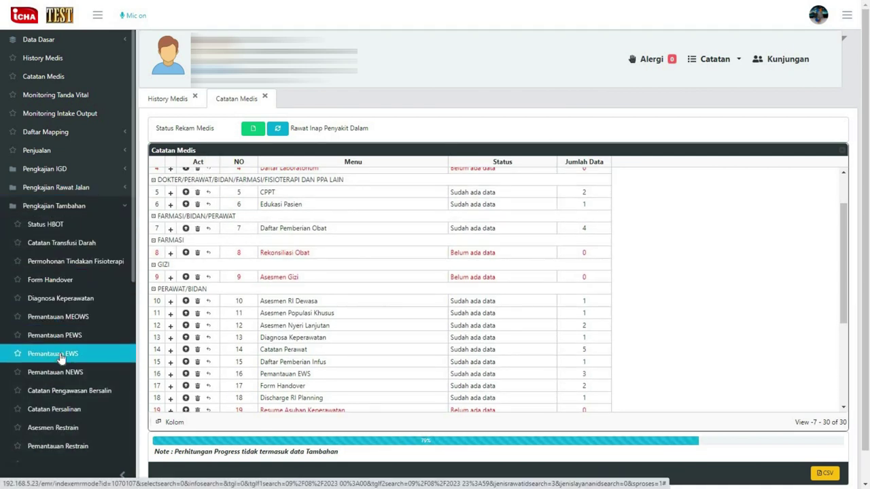
pyautogui.click(60, 358)
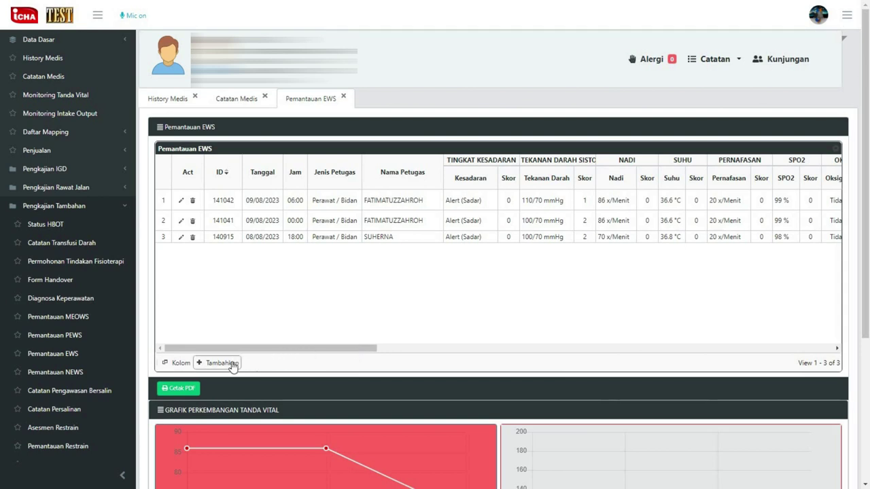
pyautogui.click(210, 364)
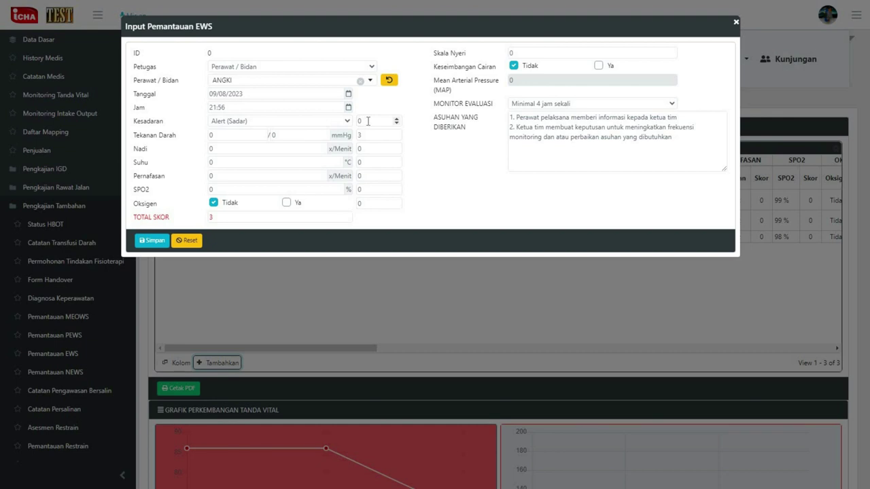
# Set Kesadaran to Pain (Memberikan Reaksi Pada Rasa Sakit) and Tekanan Darah to 50/100 mmHg.
pyautogui.click(322, 121)
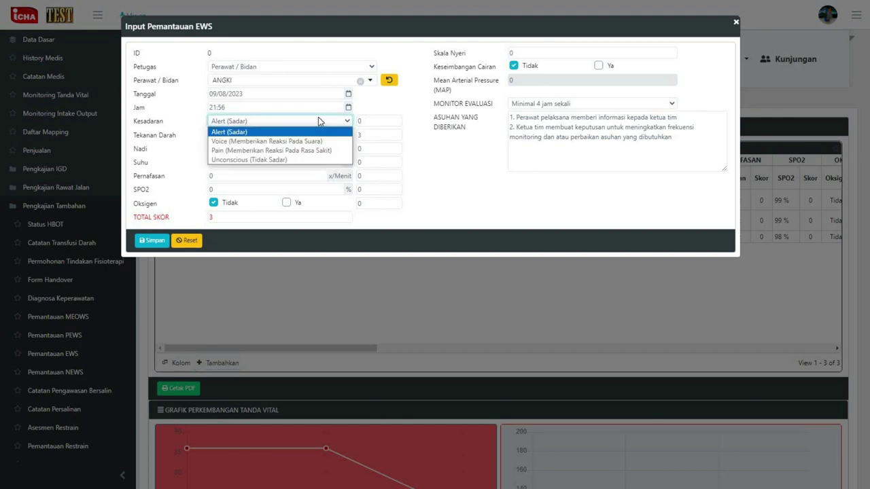
pyautogui.click(269, 151)
pyautogui.doubleClick(256, 134)
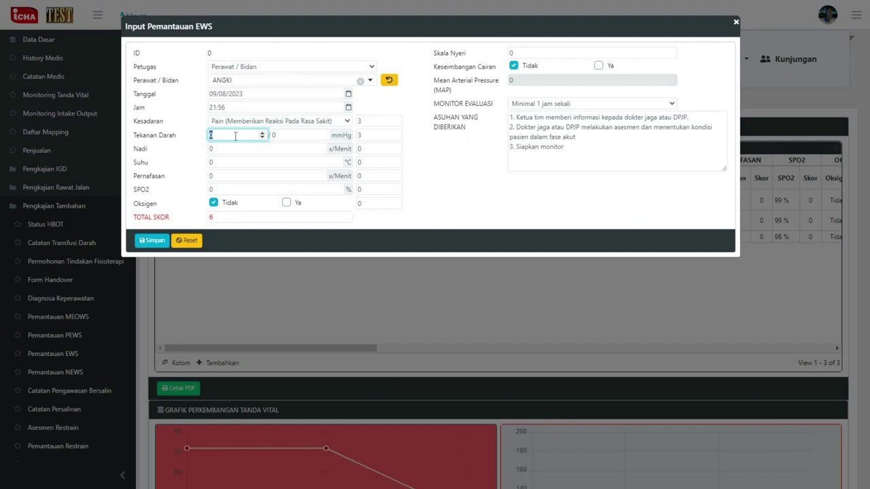
pyautogui.press('Tab')
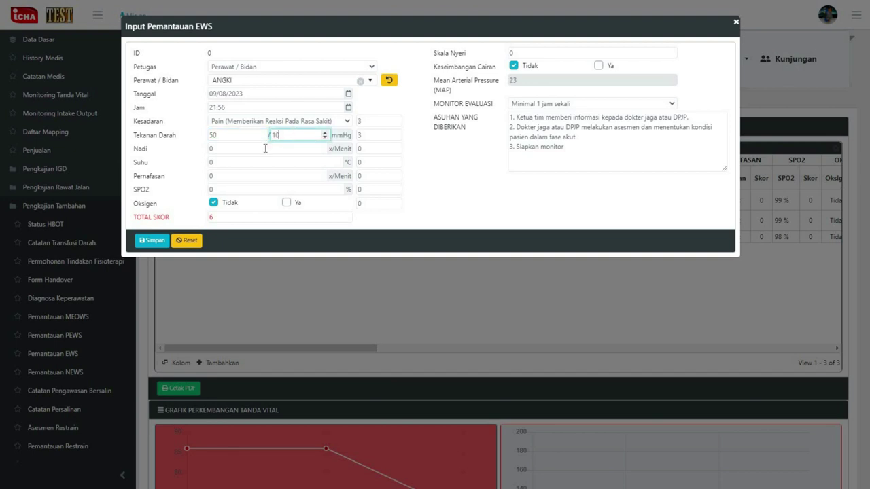
pyautogui.write('100')
# Enter 50 x/Menit for Nadi, 50 °C for Suhu and 50 x/Menit for Pernafasan.
pyautogui.click(255, 149)
pyautogui.write('50')
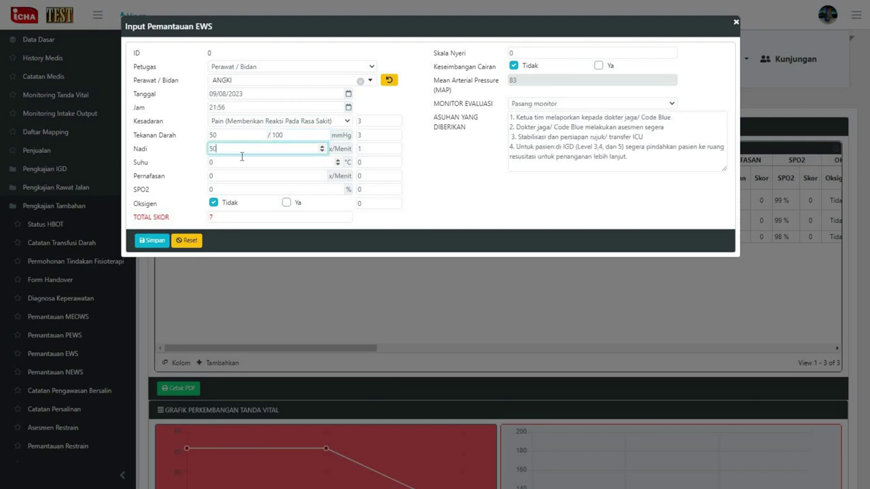
pyautogui.press('Tab')
pyautogui.write('50')
pyautogui.press('Tab')
pyautogui.write('50')
# Set SPO2 to 10 % and mark Oksigen as Ya in the EWS entry.
pyautogui.press('Tab')
pyautogui.write('5')
pyautogui.click(286, 202)
pyautogui.doubleClick(259, 190)
pyautogui.write('10')
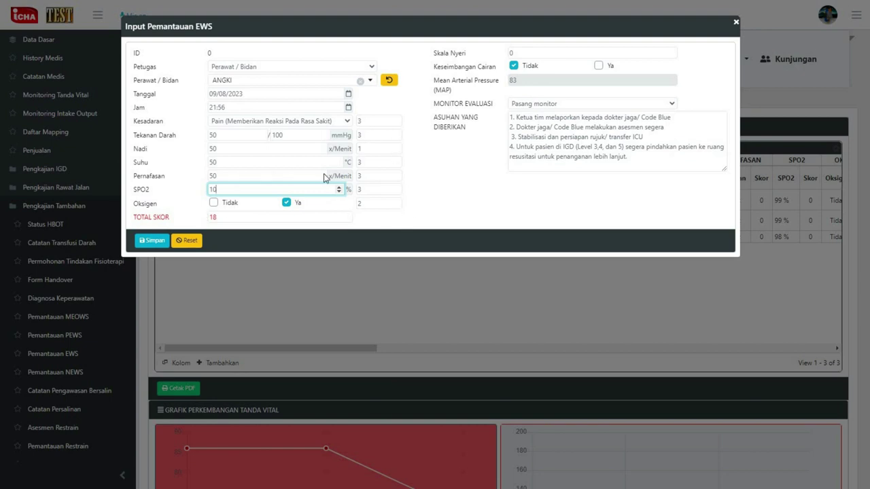
# Set Skala Nyeri to 5 and mark Keseimbangan Cairan as Ya with both Intake and Output enabled.
pyautogui.doubleClick(520, 54)
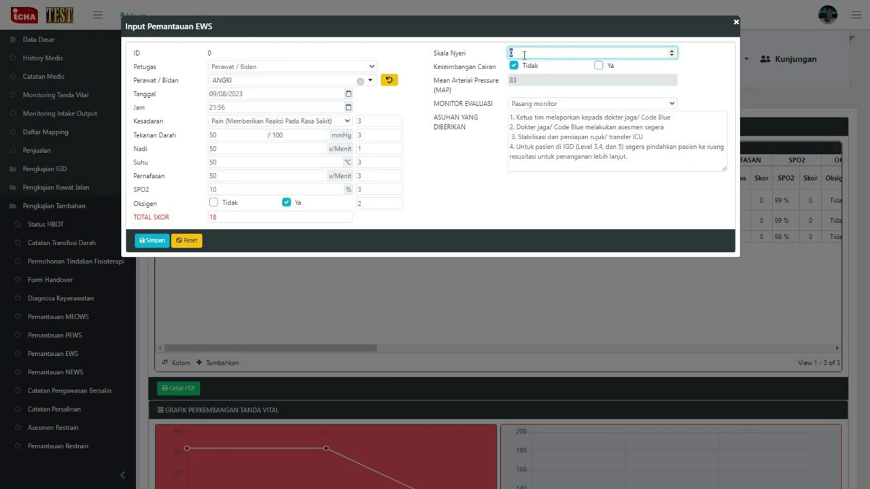
pyautogui.write('2')
pyautogui.press('BackSpace')
pyautogui.write('5')
pyautogui.click(599, 65)
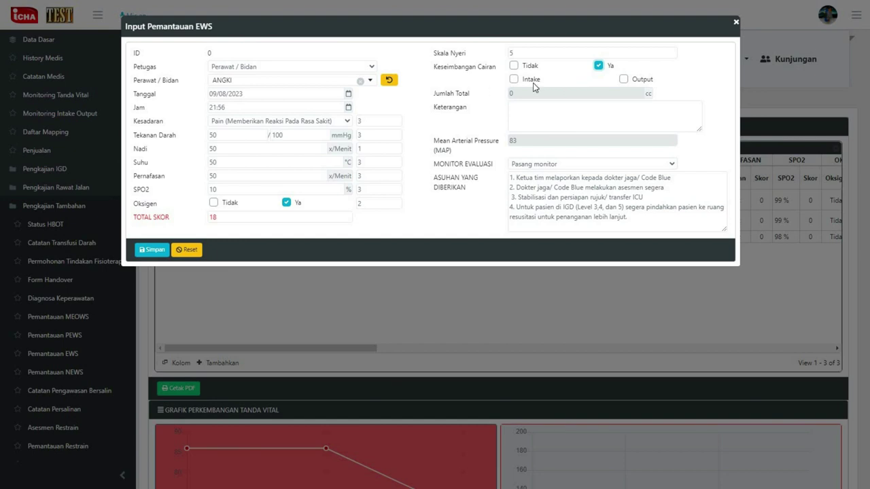
pyautogui.click(515, 80)
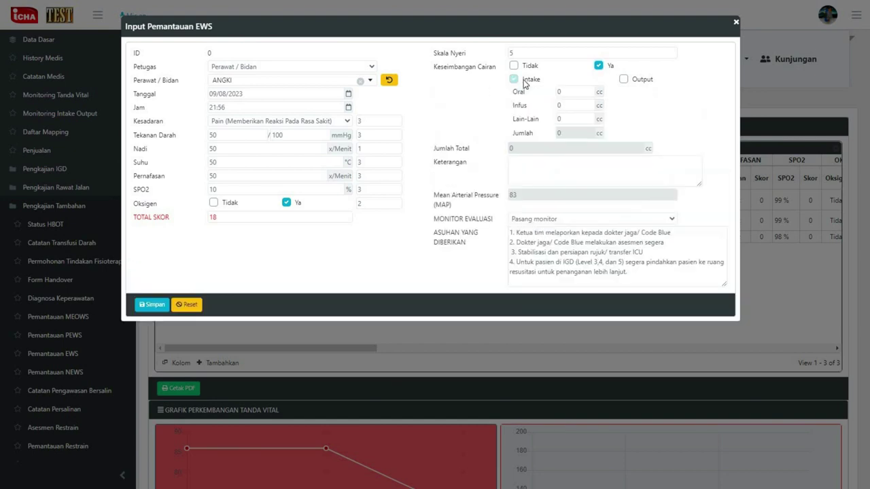
pyautogui.click(624, 80)
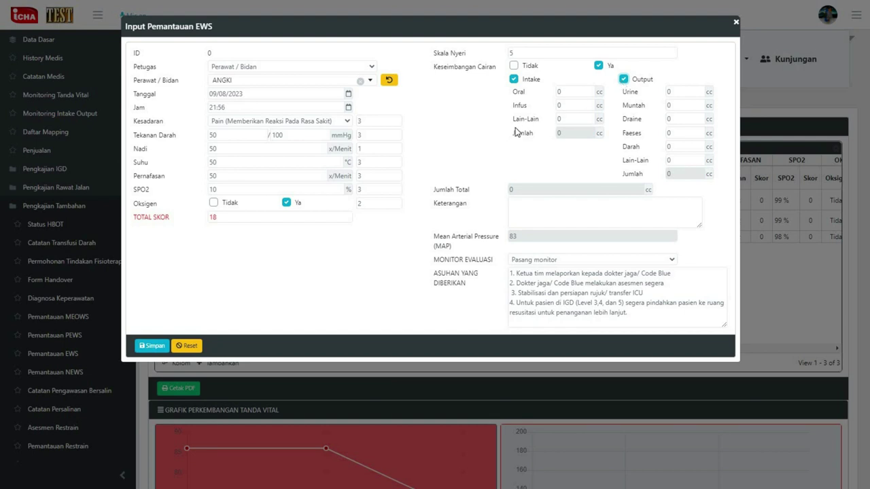
# Fill in the fluid intake with Oral 20 cc, Infus 50 cc and Lain-Lain 30 cc.
pyautogui.doubleClick(567, 94)
pyautogui.write('20')
pyautogui.doubleClick(573, 109)
pyautogui.write('50')
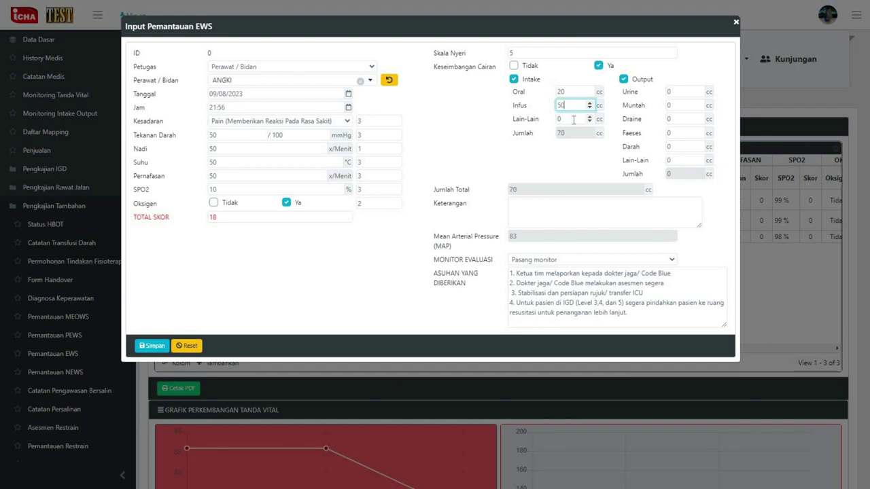
pyautogui.doubleClick(566, 120)
pyautogui.write('30')
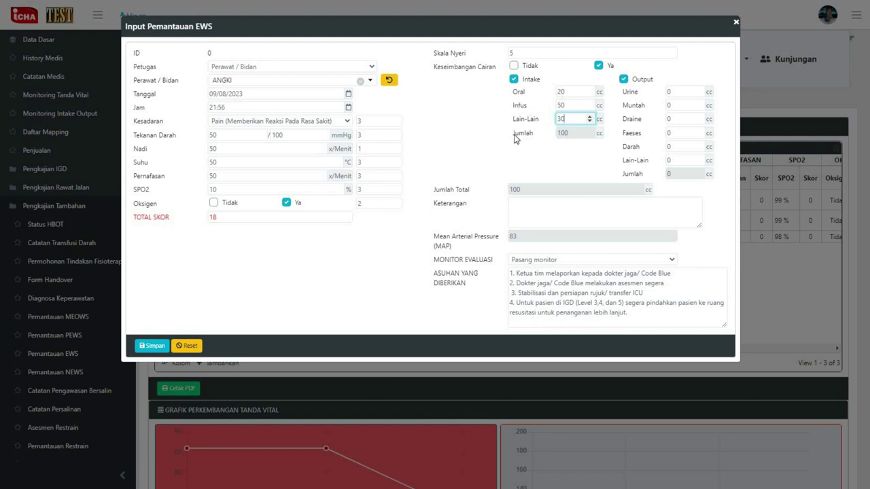
# Fill in the fluid output with Urine 50, Muntah 30, Draine 20, Faeses 70, Darah 80 and Lain-Lain 15 cc.
pyautogui.doubleClick(675, 93)
pyautogui.write('50')
pyautogui.doubleClick(673, 106)
pyautogui.write('30')
pyautogui.doubleClick(674, 119)
pyautogui.write('20')
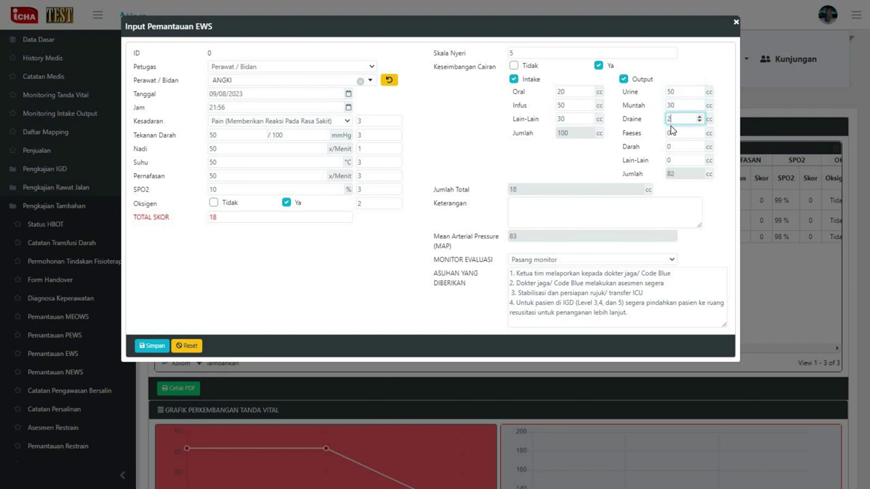
pyautogui.doubleClick(675, 134)
pyautogui.write('70')
pyautogui.doubleClick(676, 145)
pyautogui.write('80')
pyautogui.doubleClick(677, 157)
pyautogui.write('15')
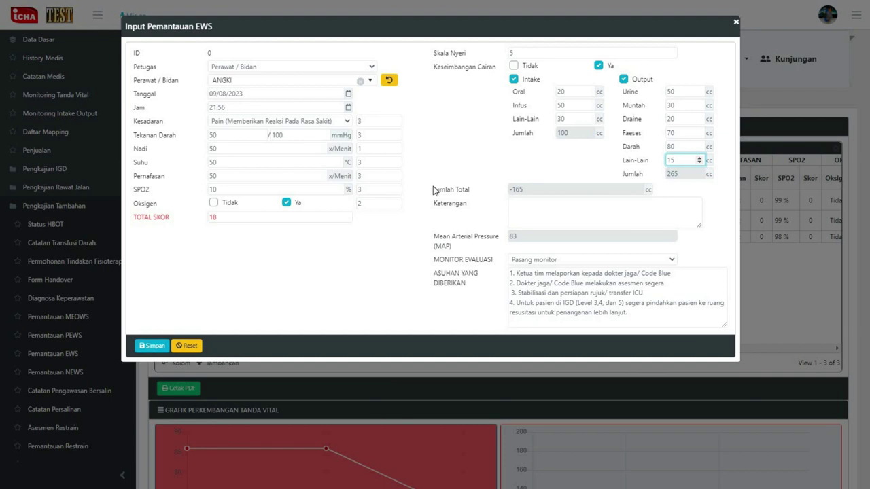
# Enter "-" as the Keterangan, save the EWS entry and dismiss the save message.
pyautogui.click(598, 212)
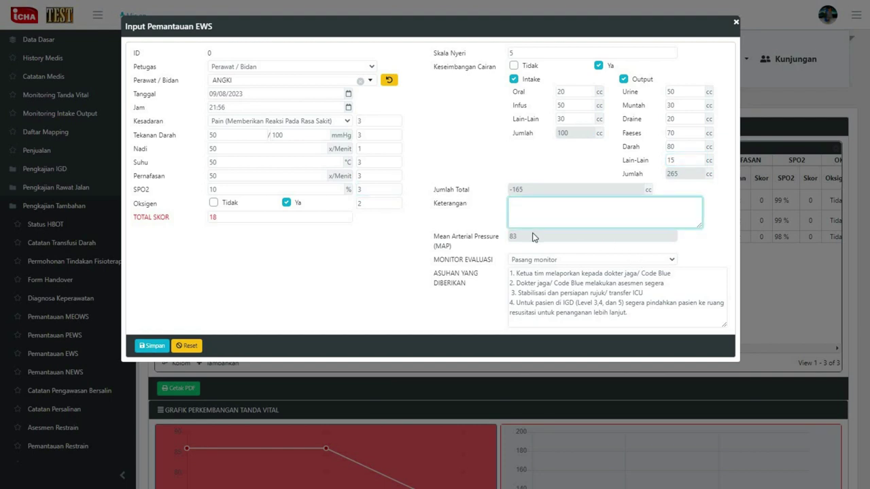
pyautogui.write('-')
pyautogui.click(467, 237)
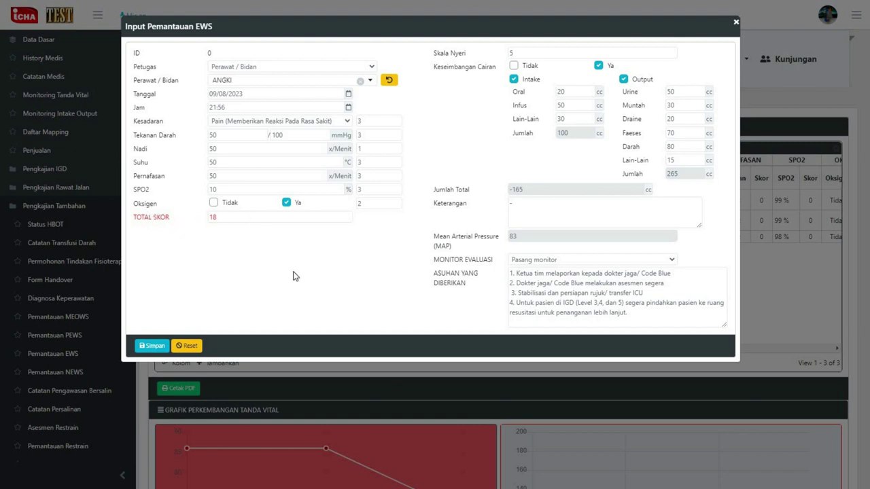
pyautogui.click(151, 346)
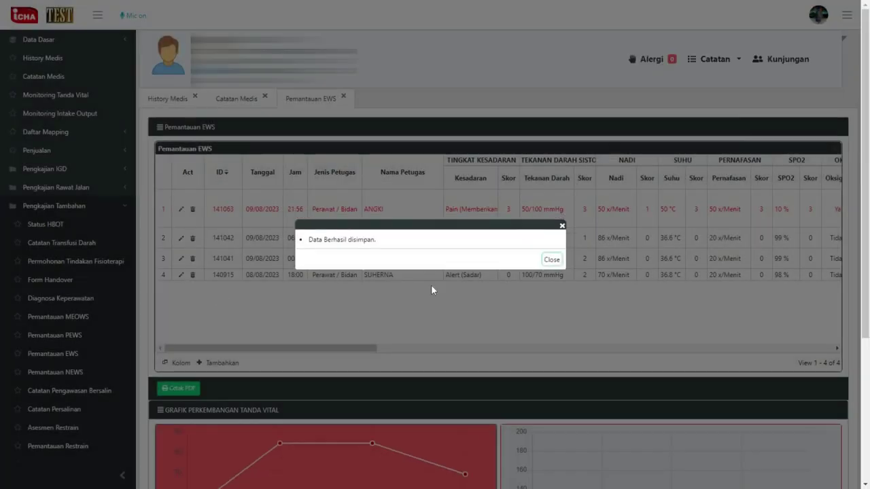
pyautogui.click(552, 261)
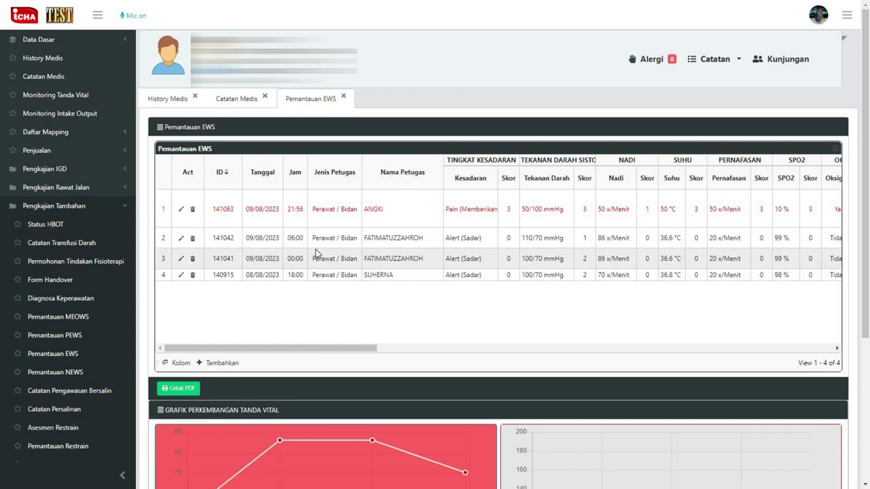
# Review the EWS records and examine the pulse (Nadi) at each recorded time in the Grafik Perkembangan Tanda Vital.
pyautogui.scroll(-1, 320, 247)
pyautogui.scroll(-2, 322, 246)
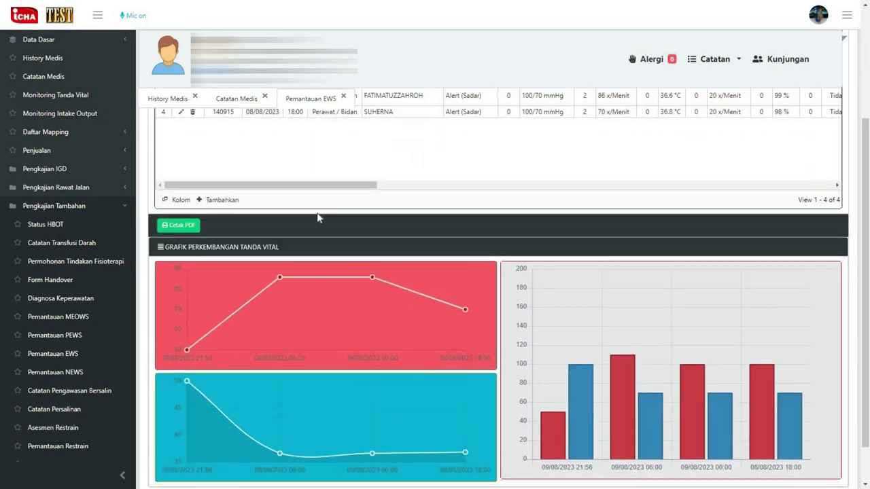
pyautogui.scroll(3, 313, 234)
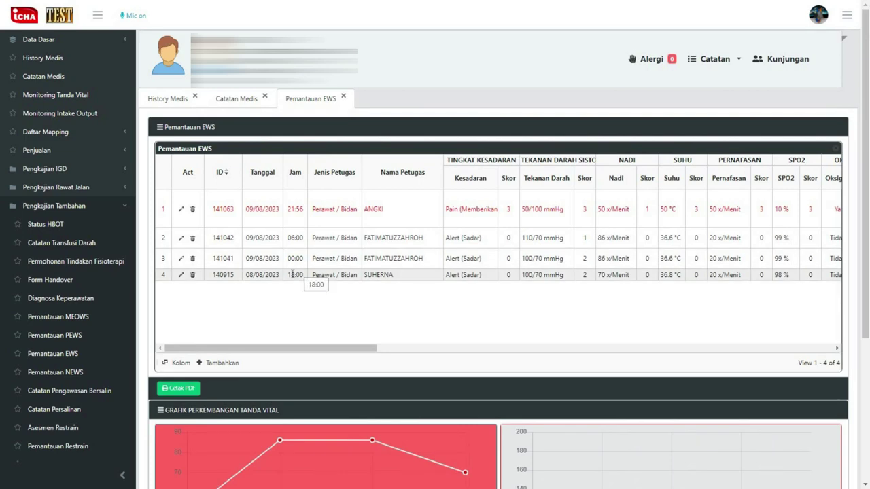
pyautogui.scroll(-1, 295, 276)
pyautogui.scroll(-2, 294, 278)
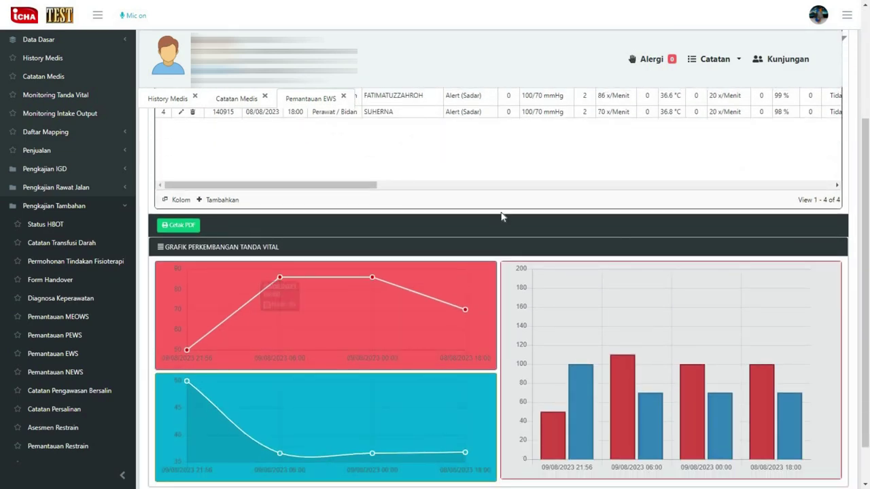
pyautogui.scroll(-1, 500, 214)
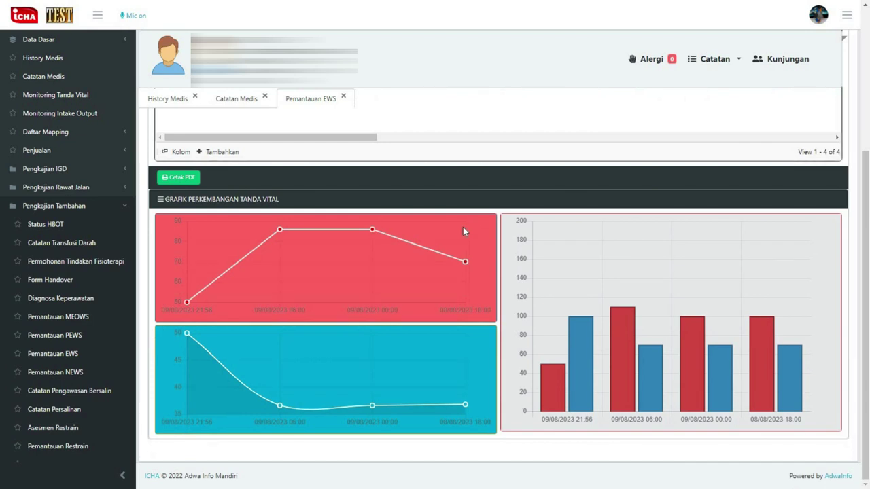
pyautogui.moveTo(178, 306)
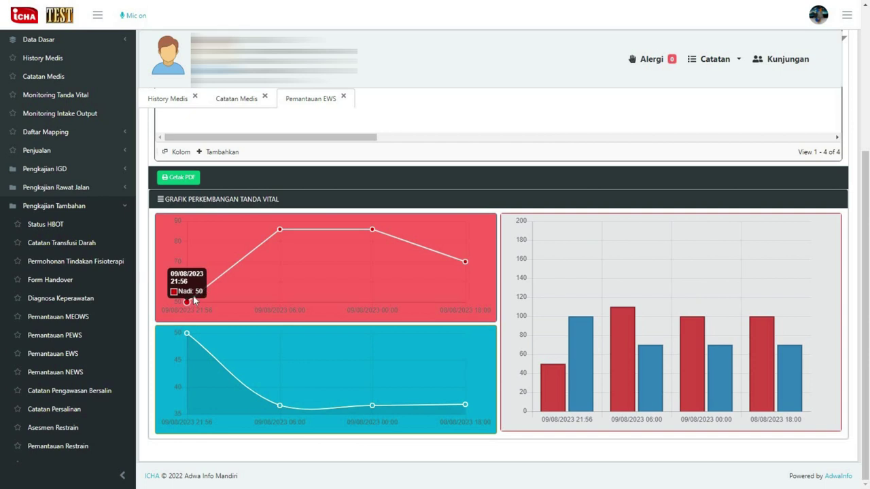
pyautogui.moveTo(280, 233)
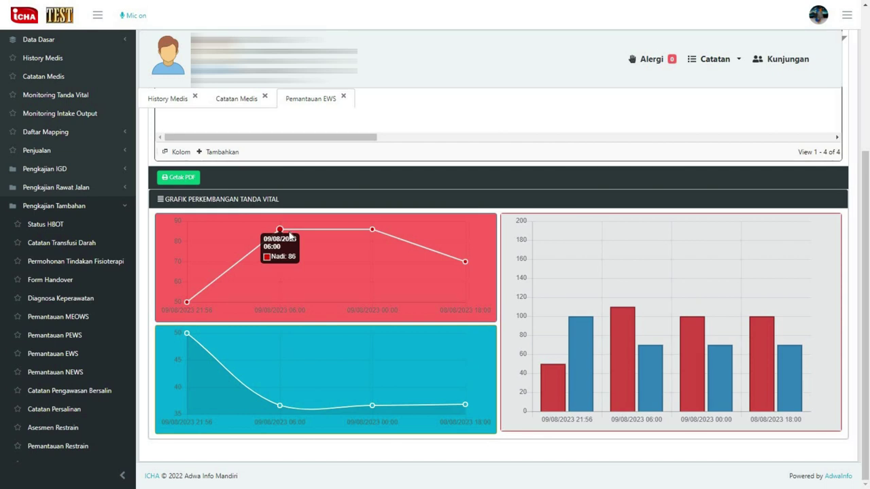
pyautogui.moveTo(367, 237)
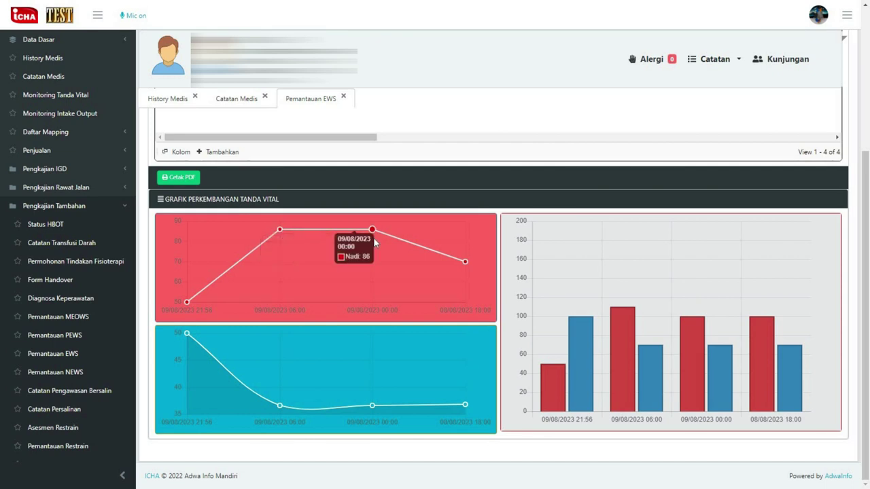
pyautogui.moveTo(469, 267)
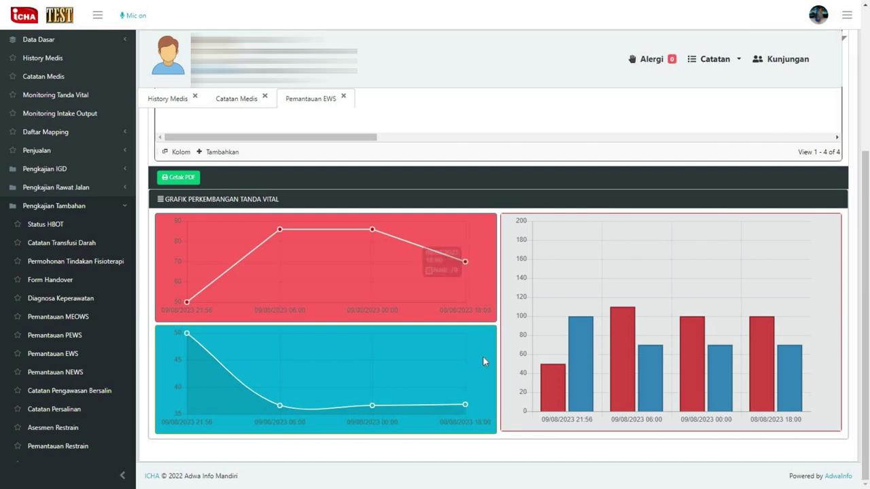
# Examine the temperature (Suhu) and blood pressure charts at the recorded times, and return to the EWS records table.
pyautogui.moveTo(176, 338)
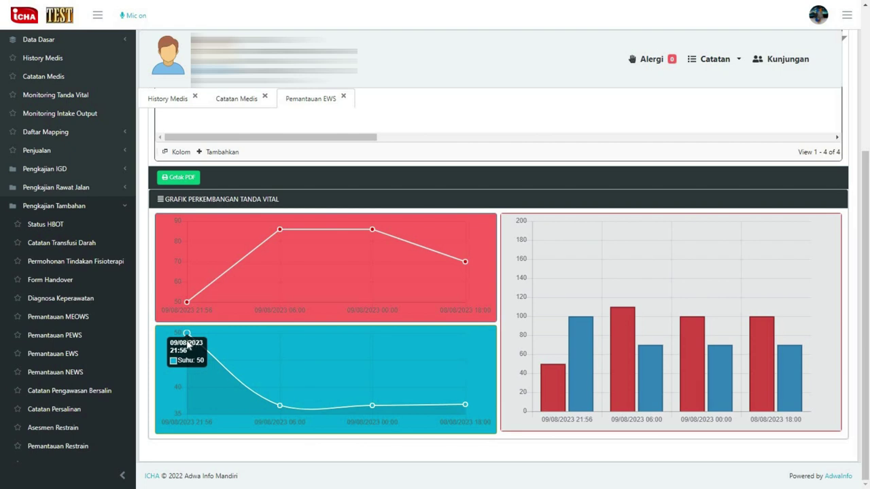
pyautogui.moveTo(280, 409)
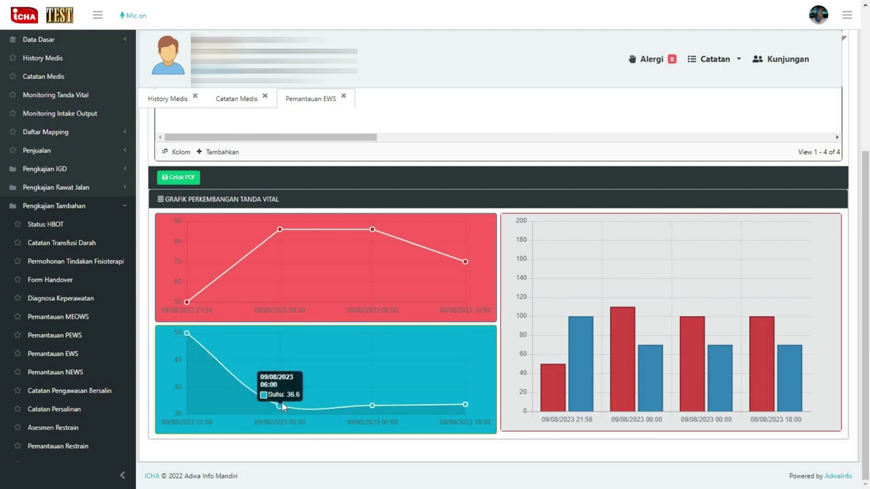
pyautogui.moveTo(361, 400)
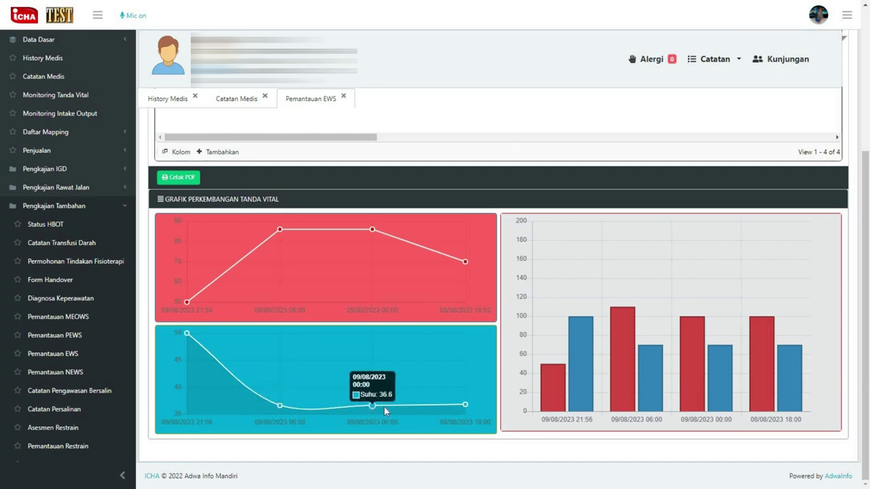
pyautogui.moveTo(464, 407)
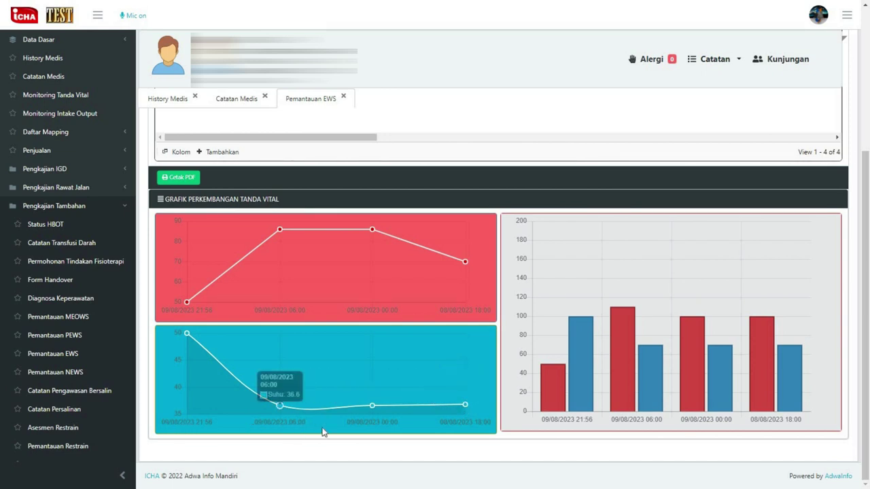
pyautogui.scroll(3, 504, 375)
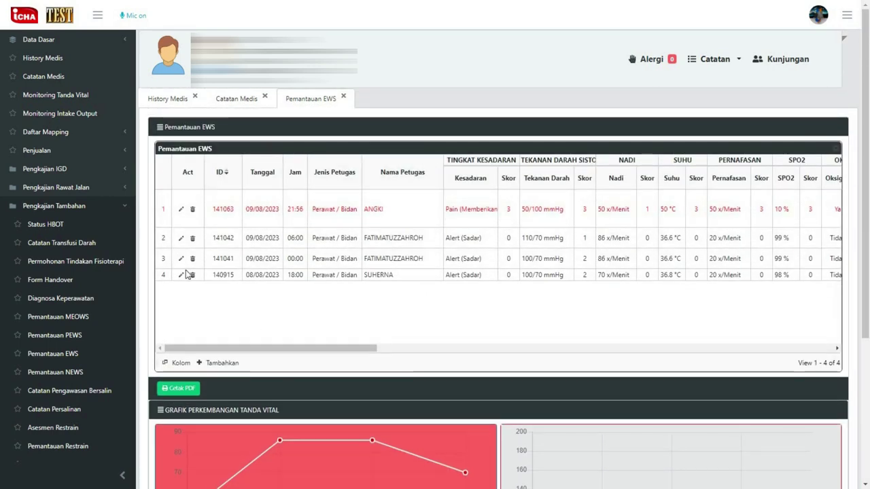
pyautogui.scroll(-3, 575, 360)
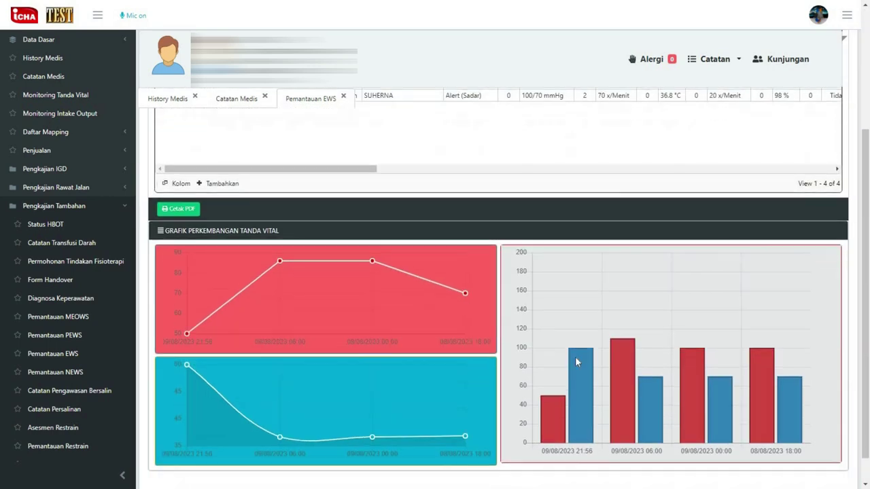
pyautogui.moveTo(544, 388)
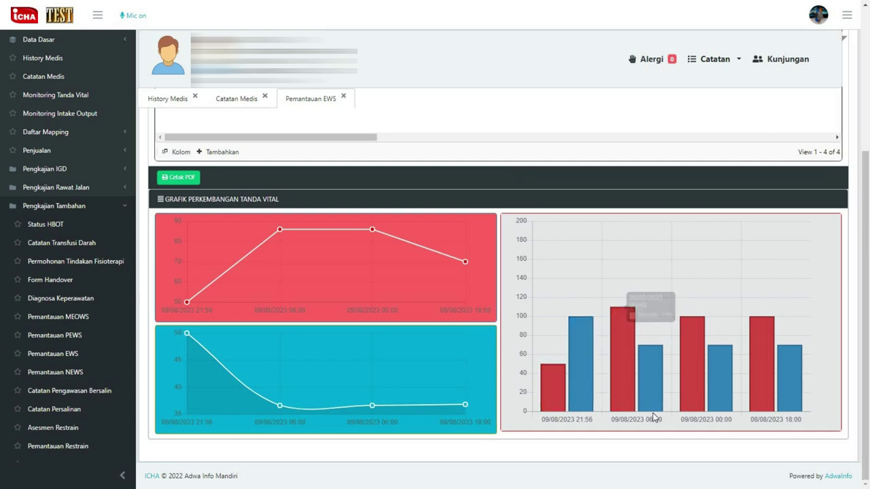
pyautogui.moveTo(757, 399)
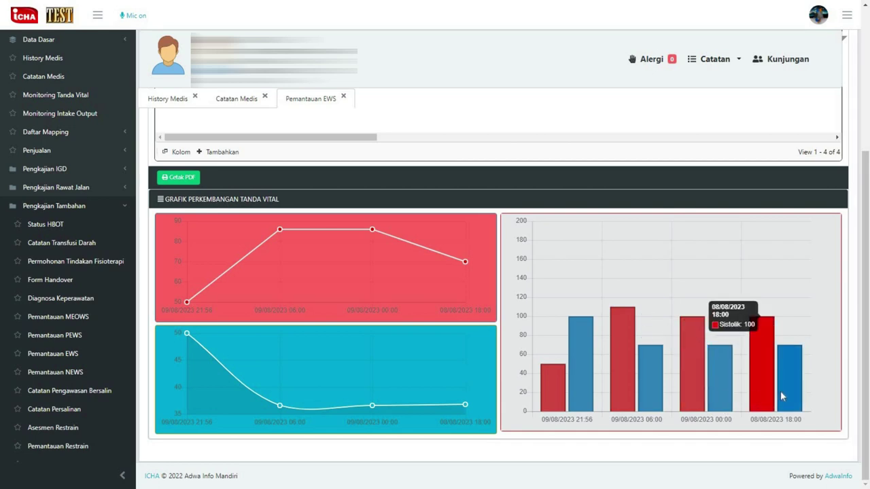
pyautogui.scroll(3, 506, 226)
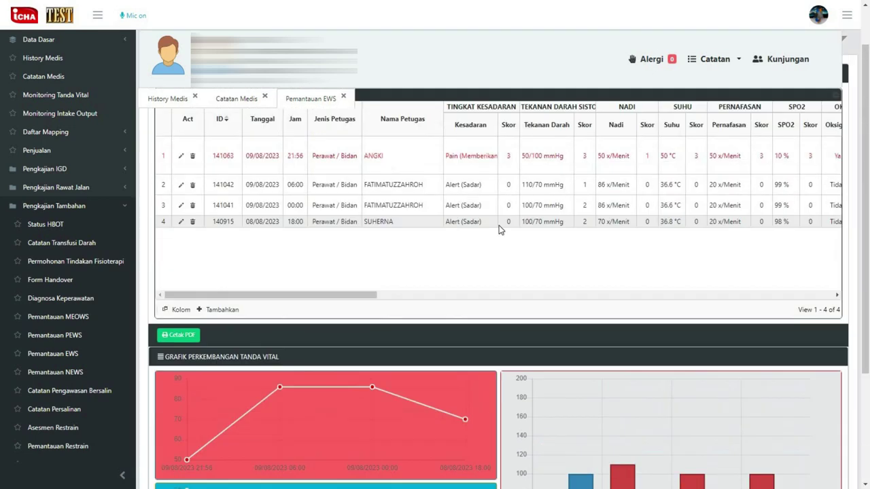
pyautogui.scroll(1, 498, 230)
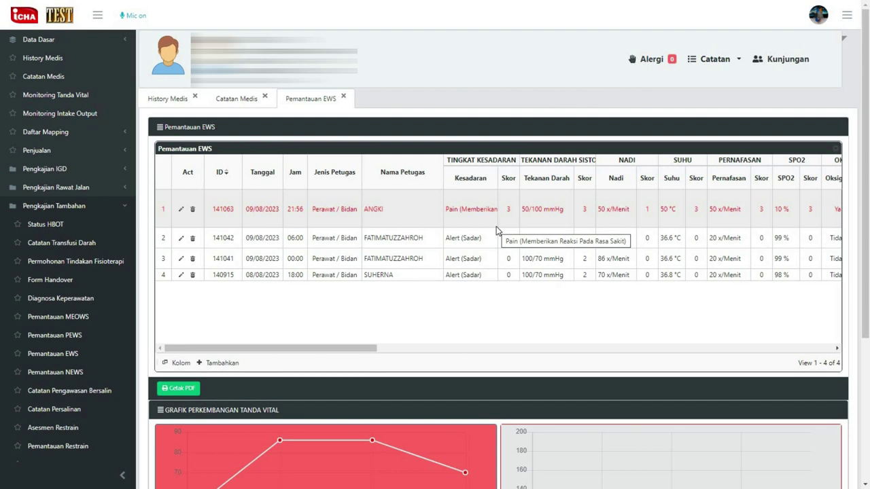